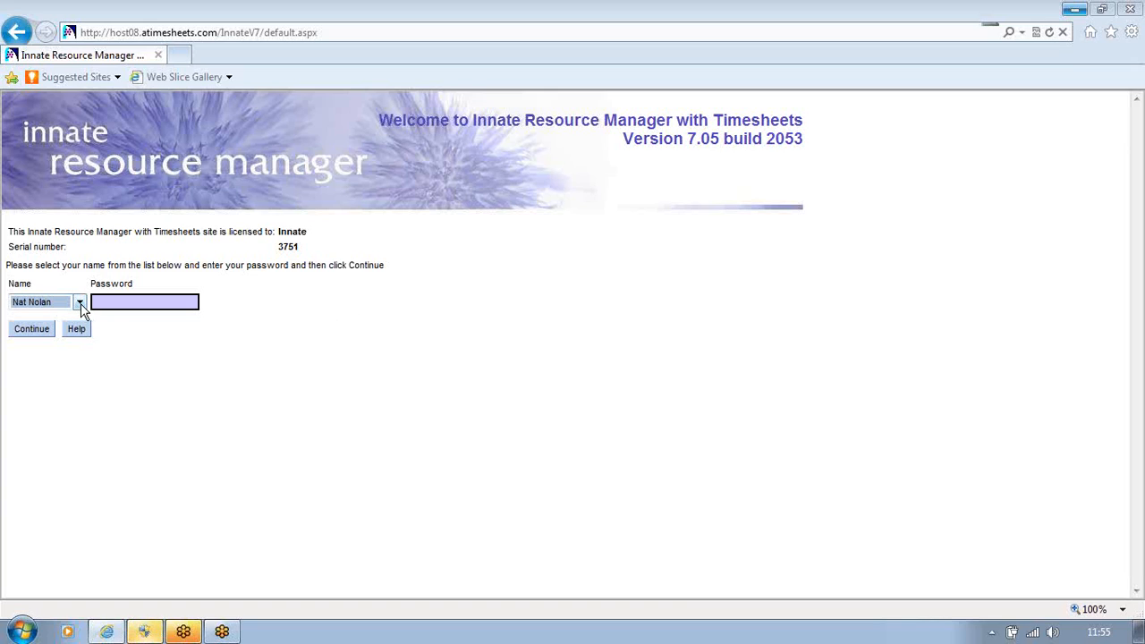
Log in as the preselected resource and open the existing timesheet dated 07/03/2010
{"action": "left_click", "coordinate": [30, 331]}
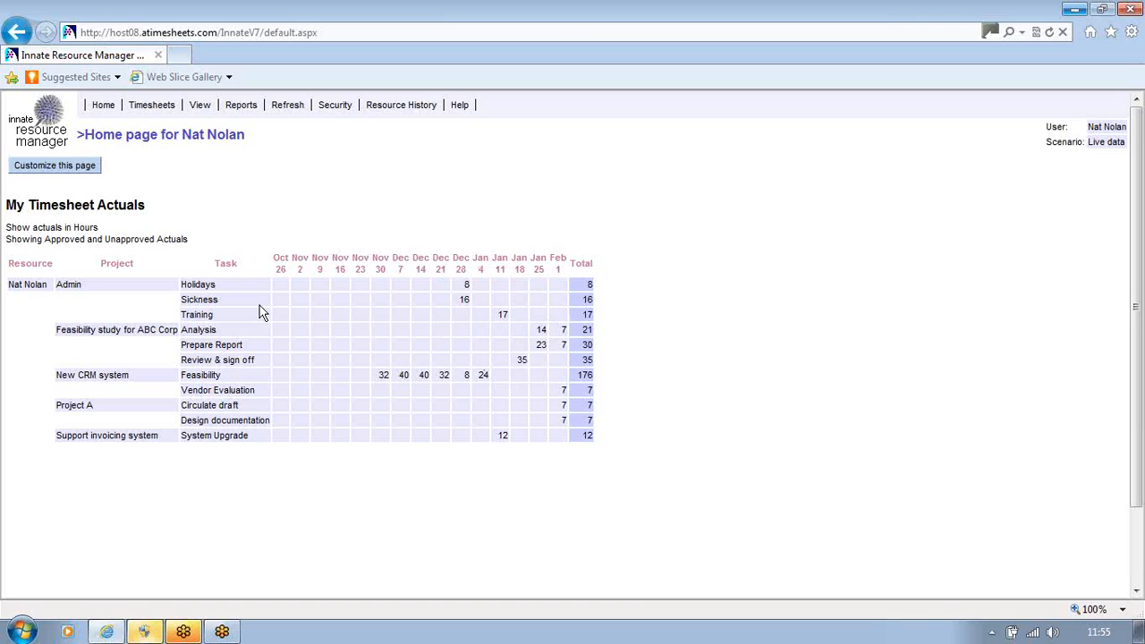
{"action": "mouse_move", "coordinate": [154, 105]}
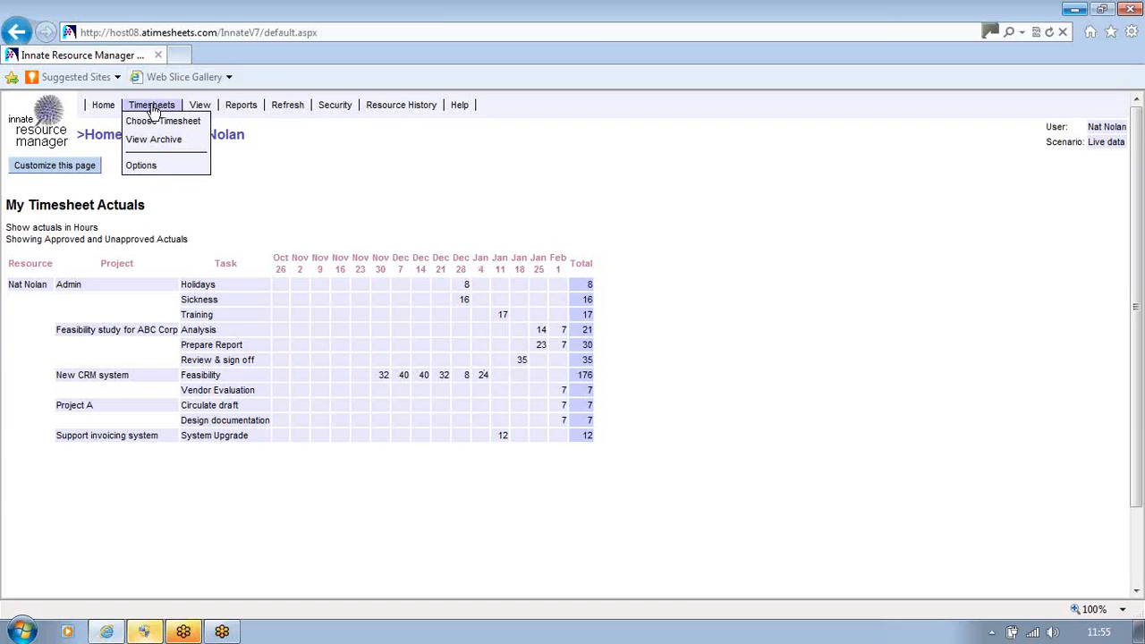
{"action": "left_click", "coordinate": [152, 121]}
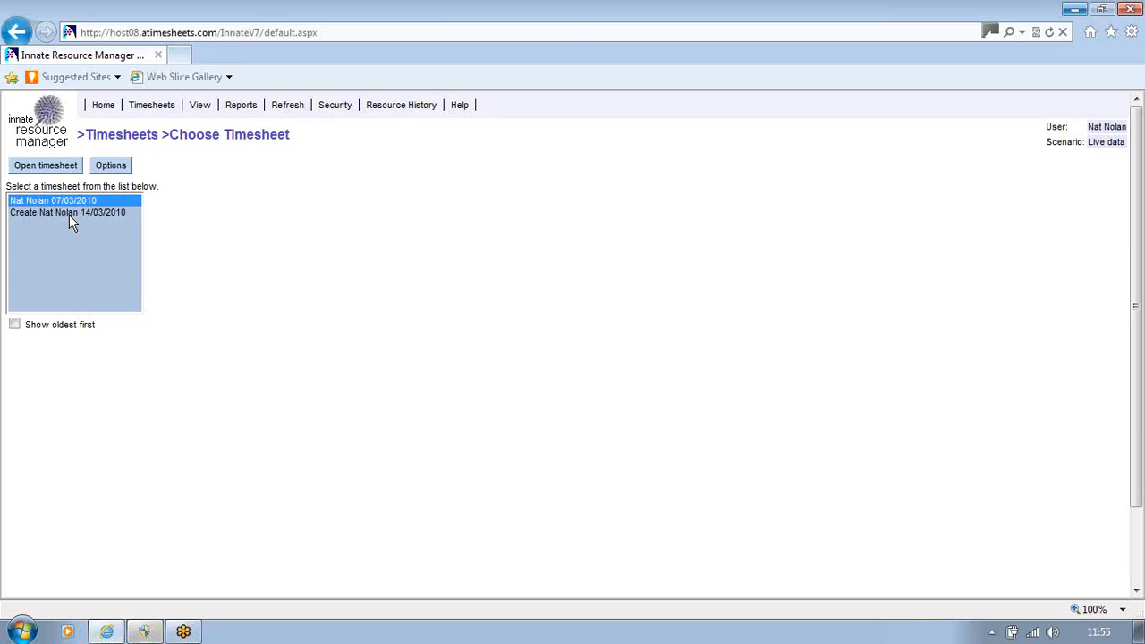
{"action": "left_click", "coordinate": [48, 168]}
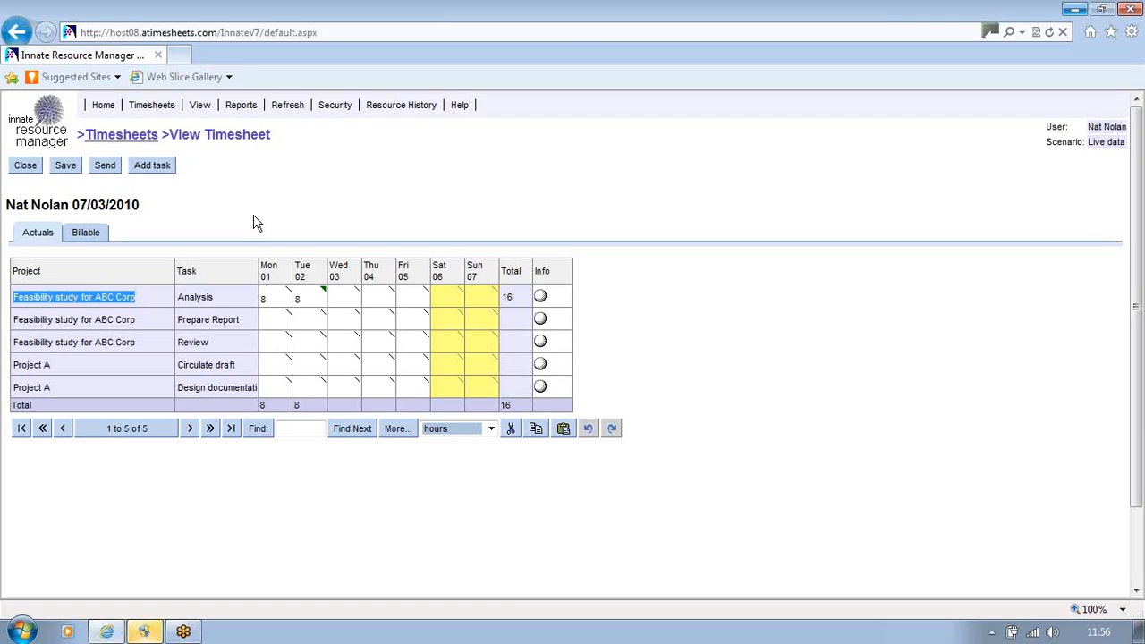
View the options available for the Task column and dismiss them
{"action": "mouse_move", "coordinate": [235, 277]}
{"action": "left_mouse_down"}
{"action": "mouse_move", "coordinate": [64, 272]}
{"action": "mouse_move", "coordinate": [224, 271]}
{"action": "left_mouse_up"}
{"action": "right_click", "coordinate": [226, 277]}
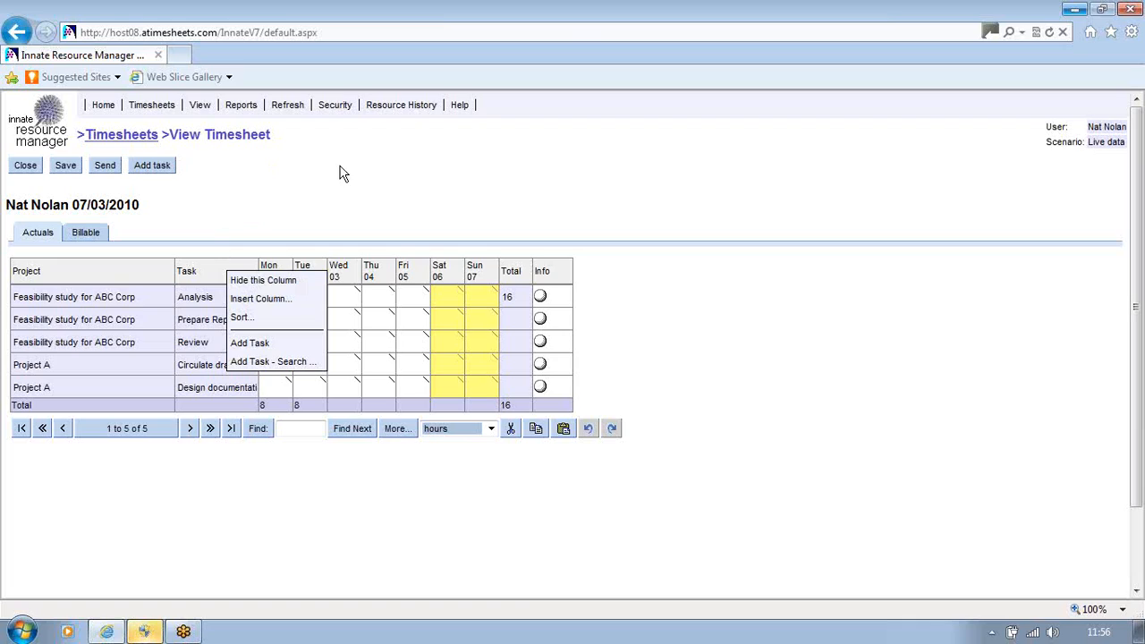
{"action": "left_click", "coordinate": [428, 536]}
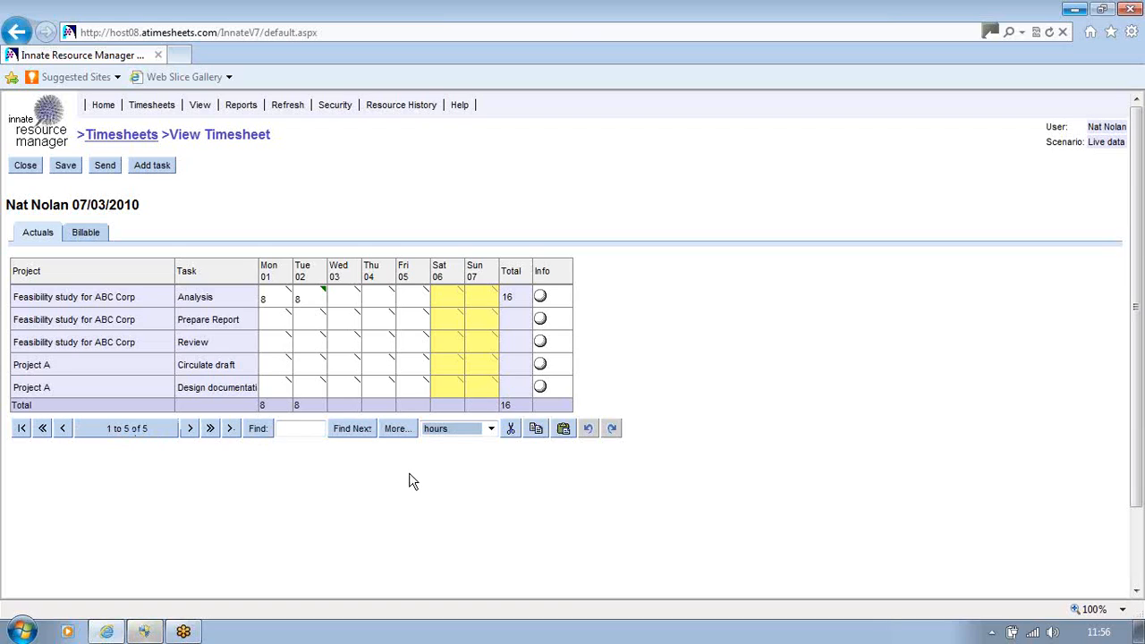
Try the timesheet in hours:mins, set its units to decimal hours, and review the additional display settings
{"action": "left_click", "coordinate": [491, 428]}
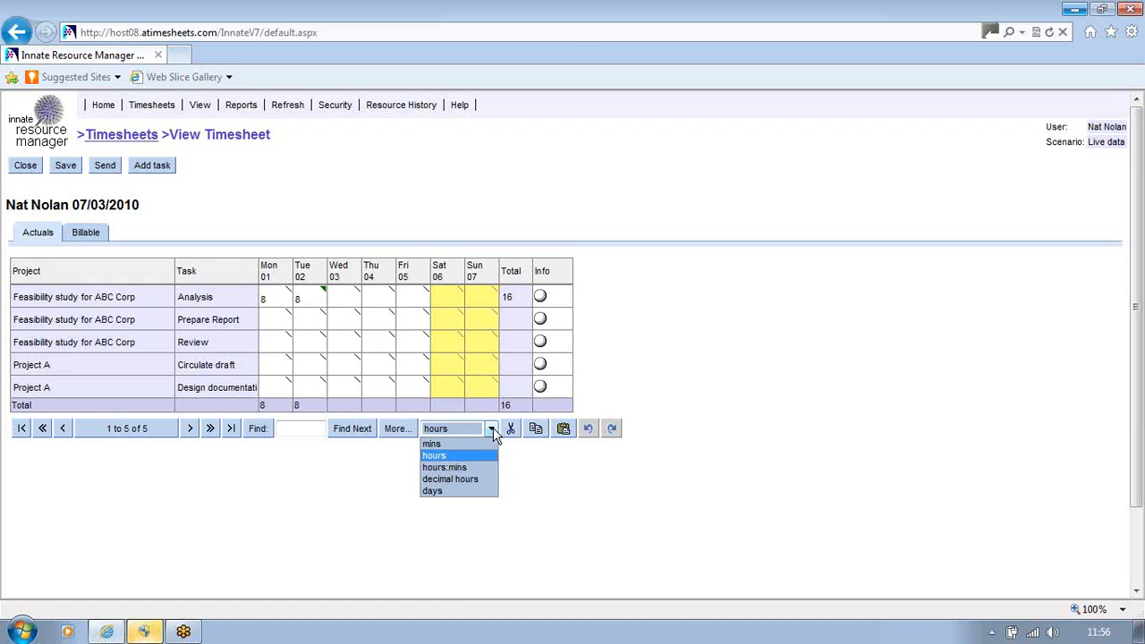
{"action": "left_click", "coordinate": [461, 467]}
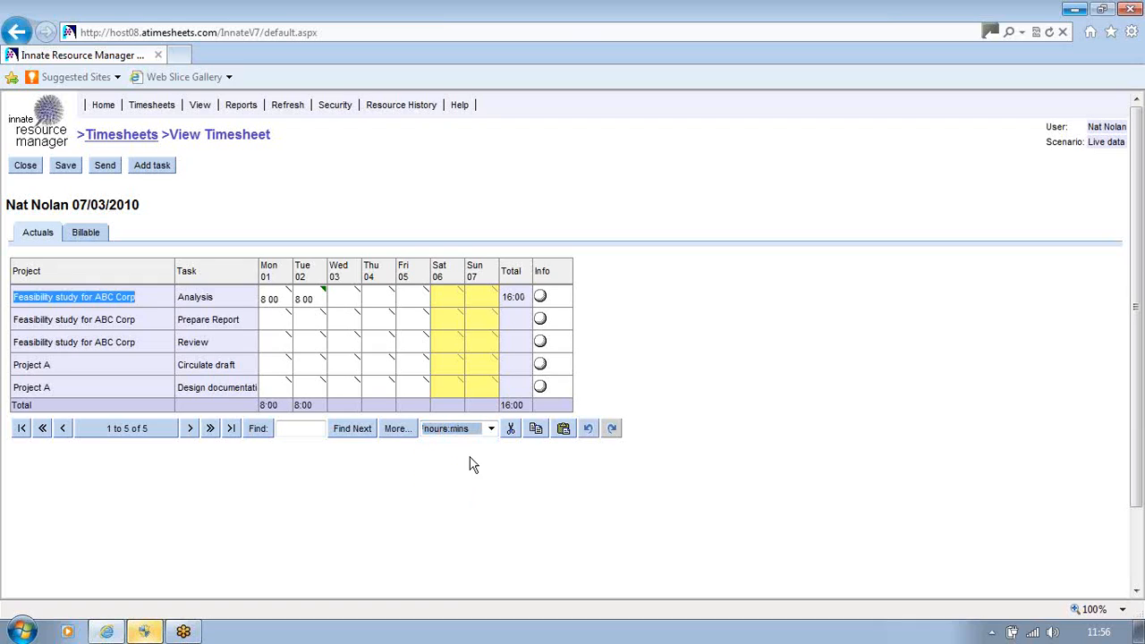
{"action": "left_click", "coordinate": [490, 432]}
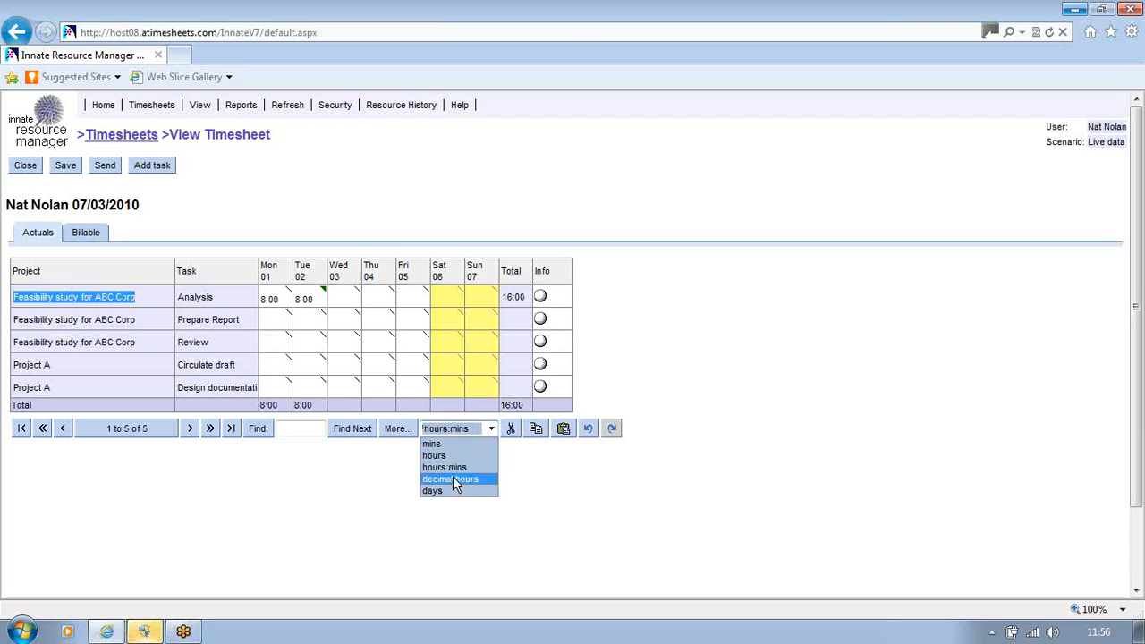
{"action": "left_click", "coordinate": [442, 477]}
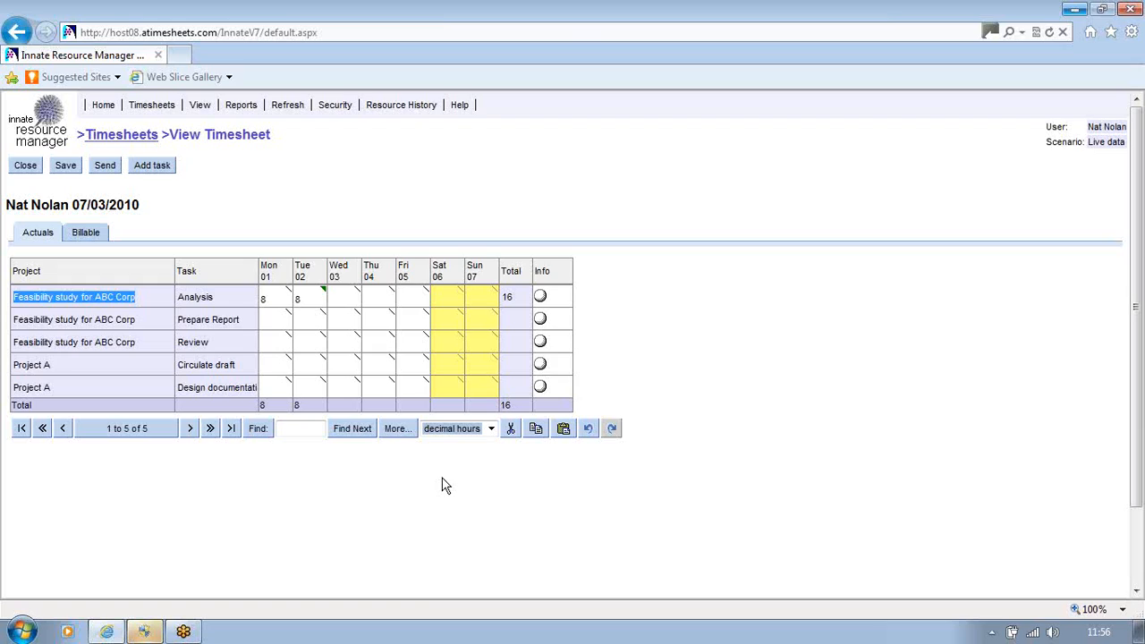
{"action": "left_click", "coordinate": [399, 430]}
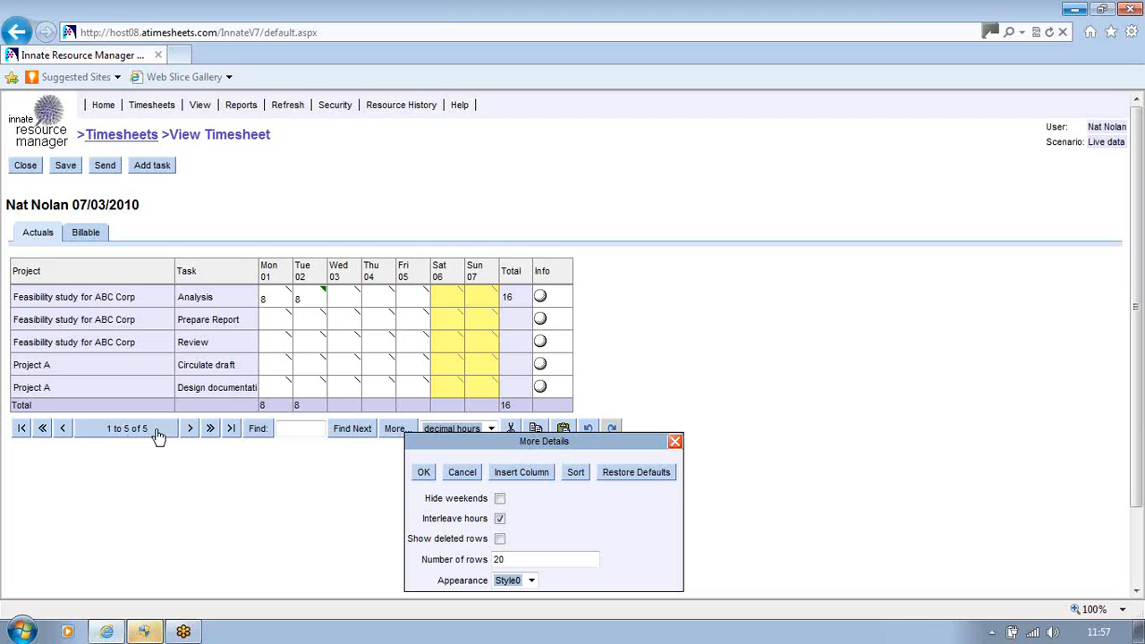
{"action": "left_click", "coordinate": [422, 473]}
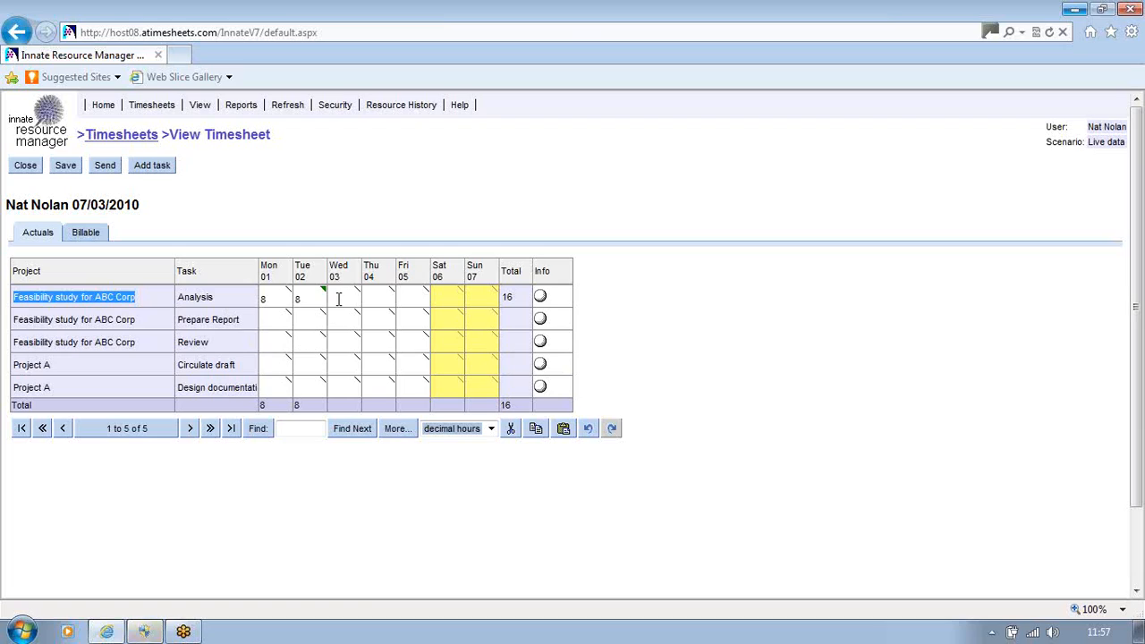
View the daily note on Tuesday 02 for the Analysis task and save it without edits
{"action": "mouse_move", "coordinate": [326, 294]}
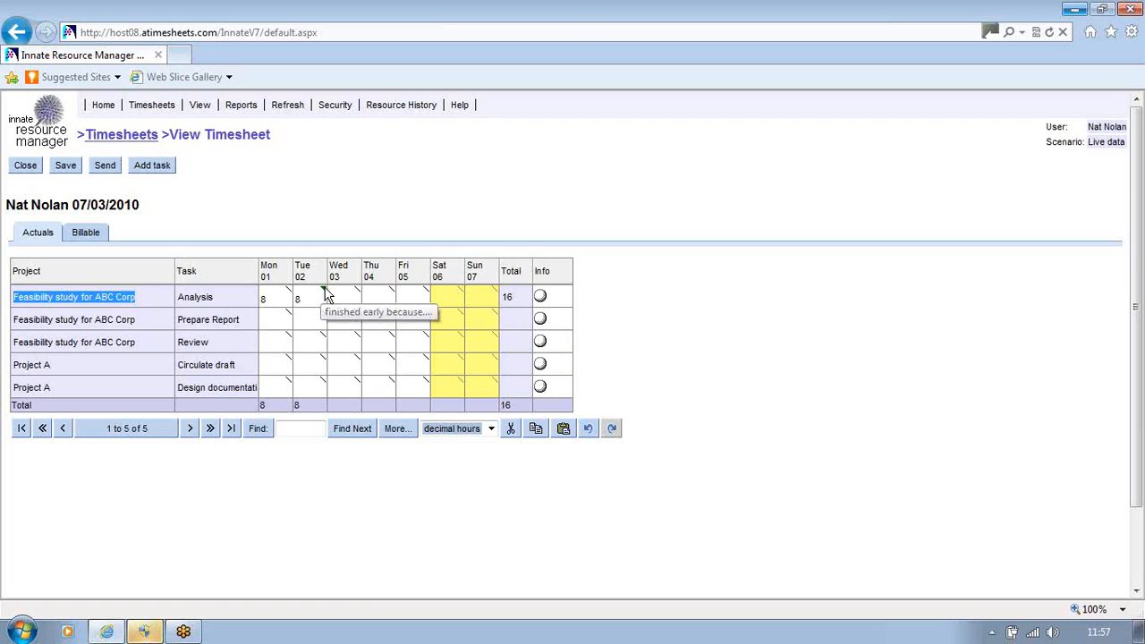
{"action": "left_click", "coordinate": [327, 296]}
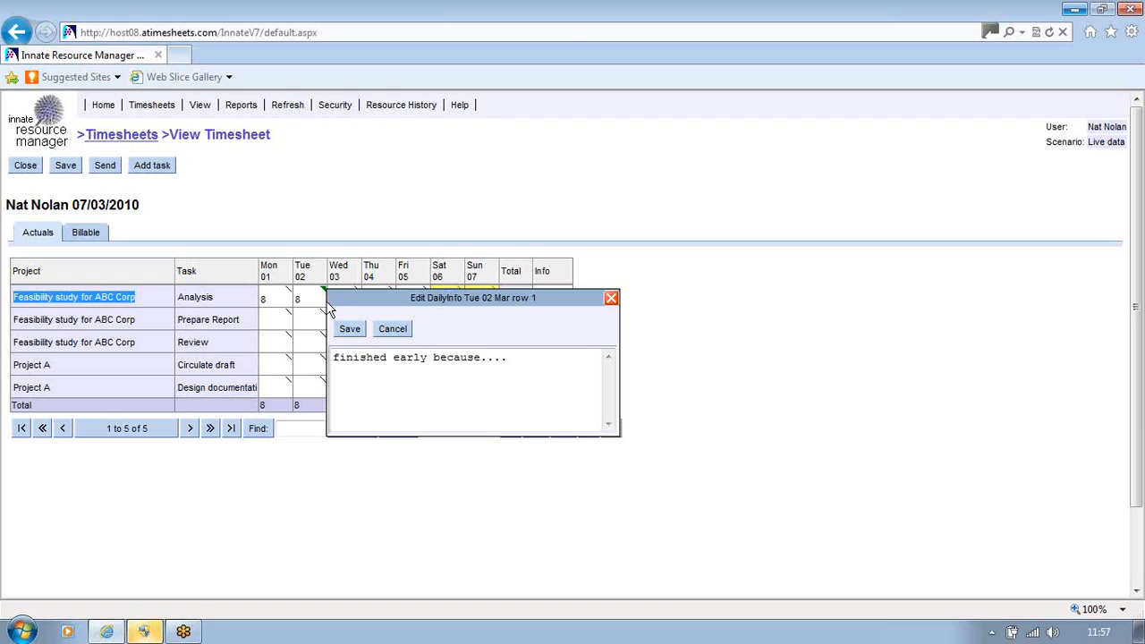
{"action": "left_click", "coordinate": [352, 331]}
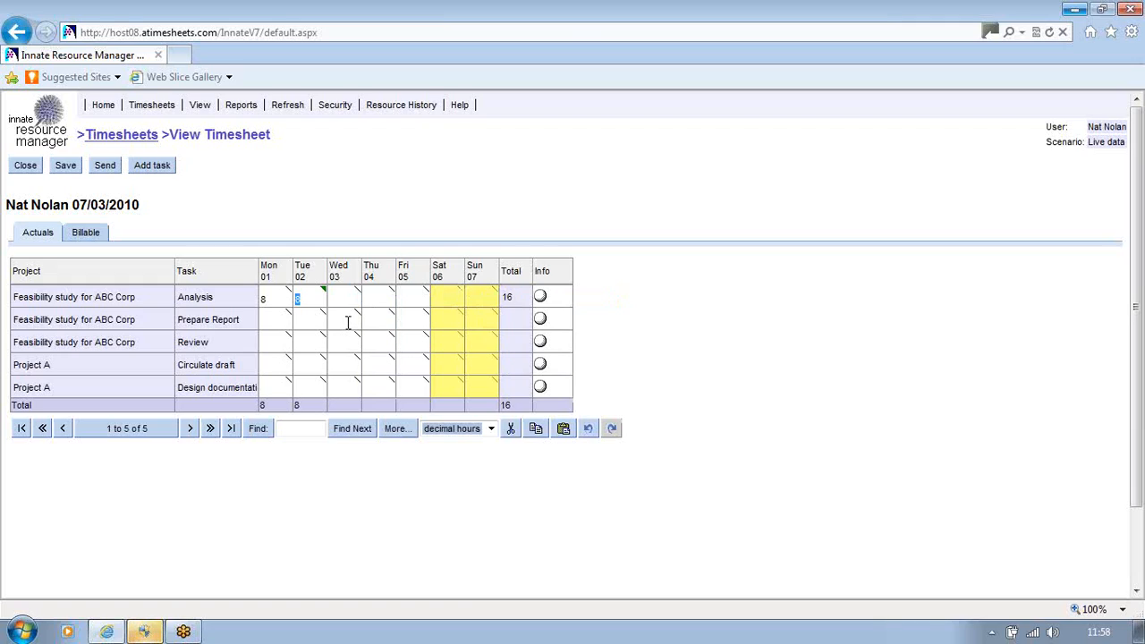
Enter 4 hours on Wednesday 03 for both the Prepare Report and Review tasks
{"action": "left_click", "coordinate": [348, 323]}
{"action": "type", "text": "4"}
{"action": "left_click", "coordinate": [347, 340]}
{"action": "type", "text": "4"}
{"action": "left_click", "coordinate": [372, 340]}
Add the Design task from the Innate project to the timesheet
{"action": "left_click", "coordinate": [150, 169]}
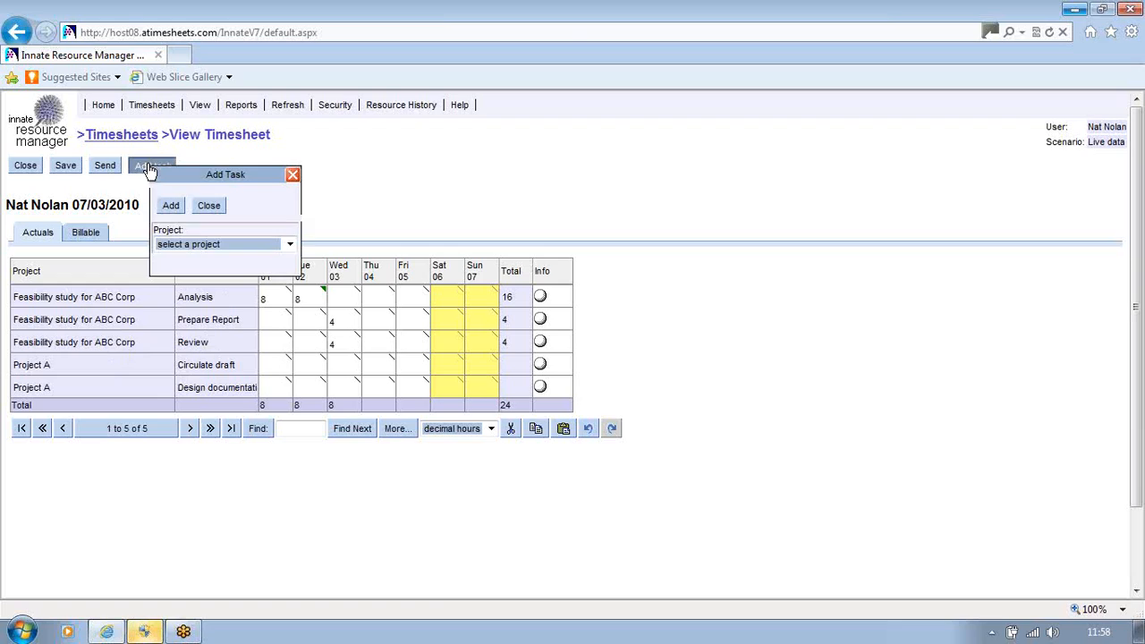
{"action": "left_click", "coordinate": [289, 244]}
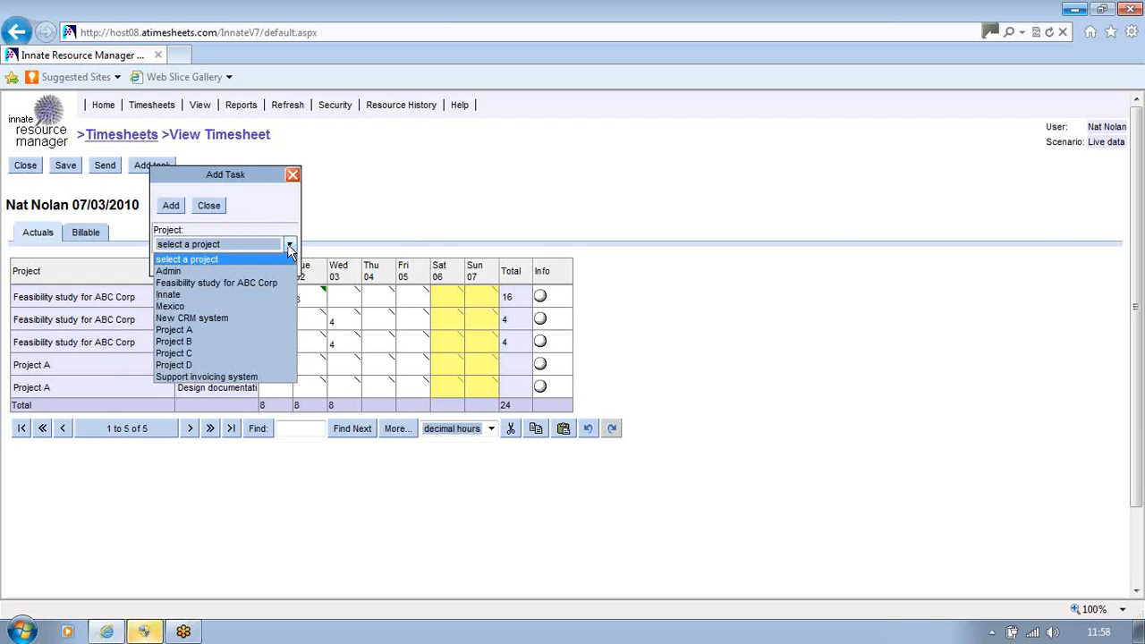
{"action": "left_click", "coordinate": [171, 294]}
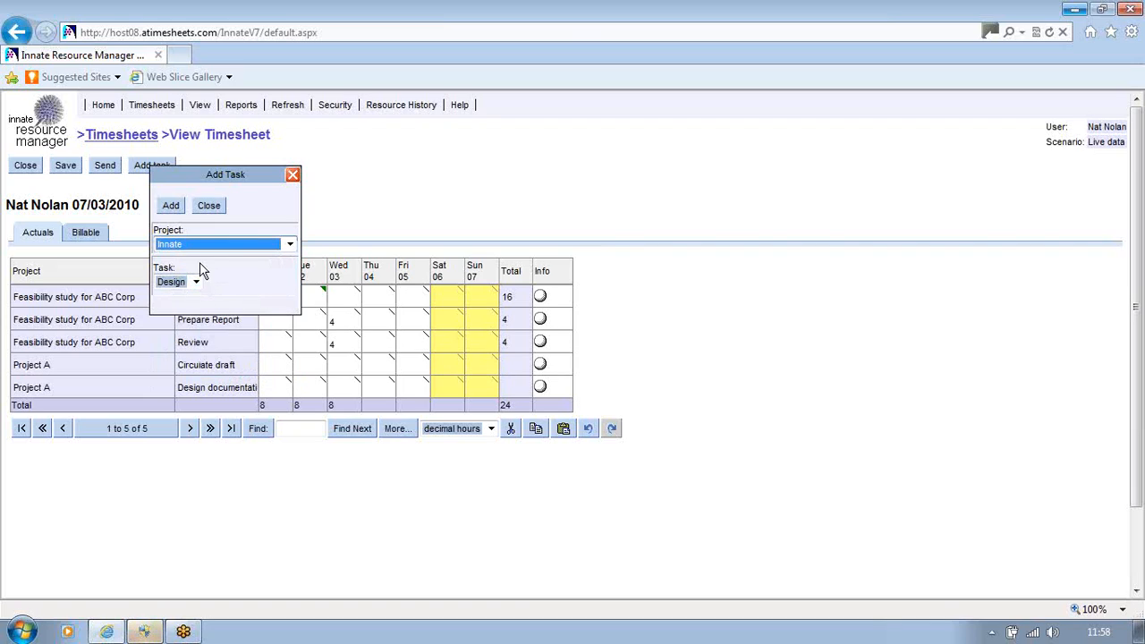
{"action": "left_click", "coordinate": [171, 207]}
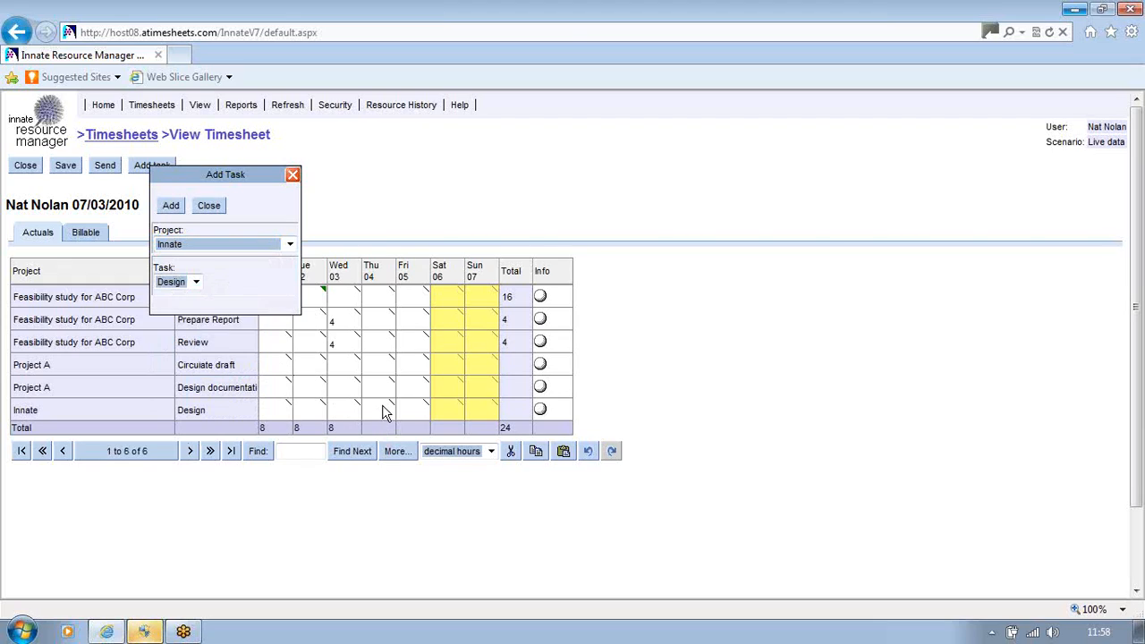
Enter 8 hours on Thursday 04 and 8 hours on Friday 05 for the Innate Design task, and close the Add Task dialog
{"action": "left_click", "coordinate": [380, 409]}
{"action": "type", "text": "8"}
{"action": "left_click", "coordinate": [399, 409]}
{"action": "type", "text": "8"}
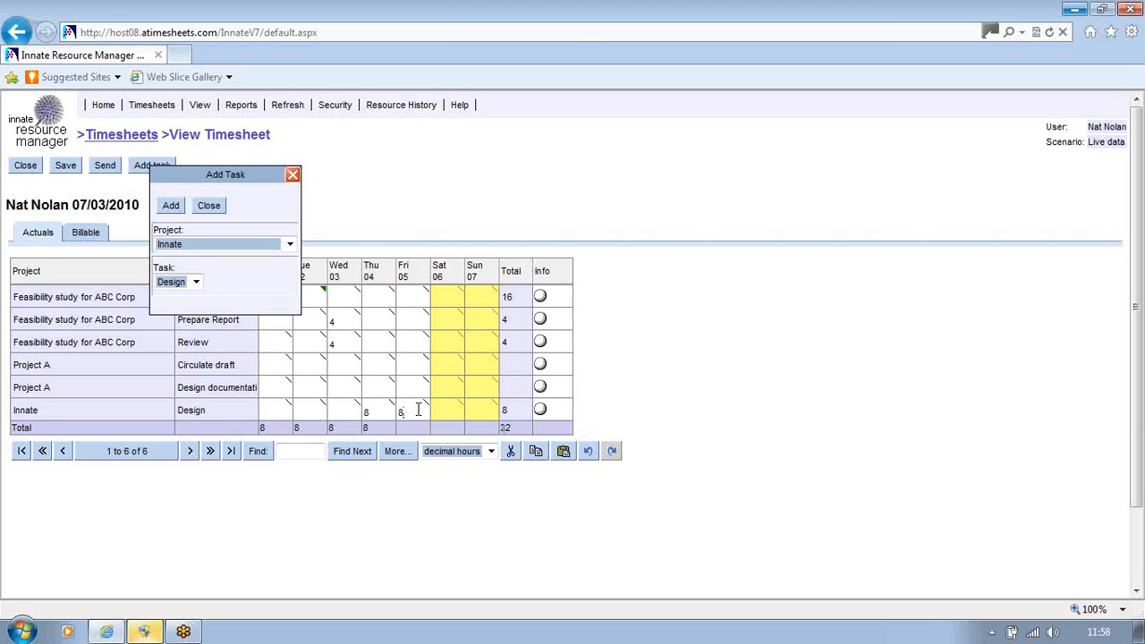
{"action": "left_click", "coordinate": [213, 206]}
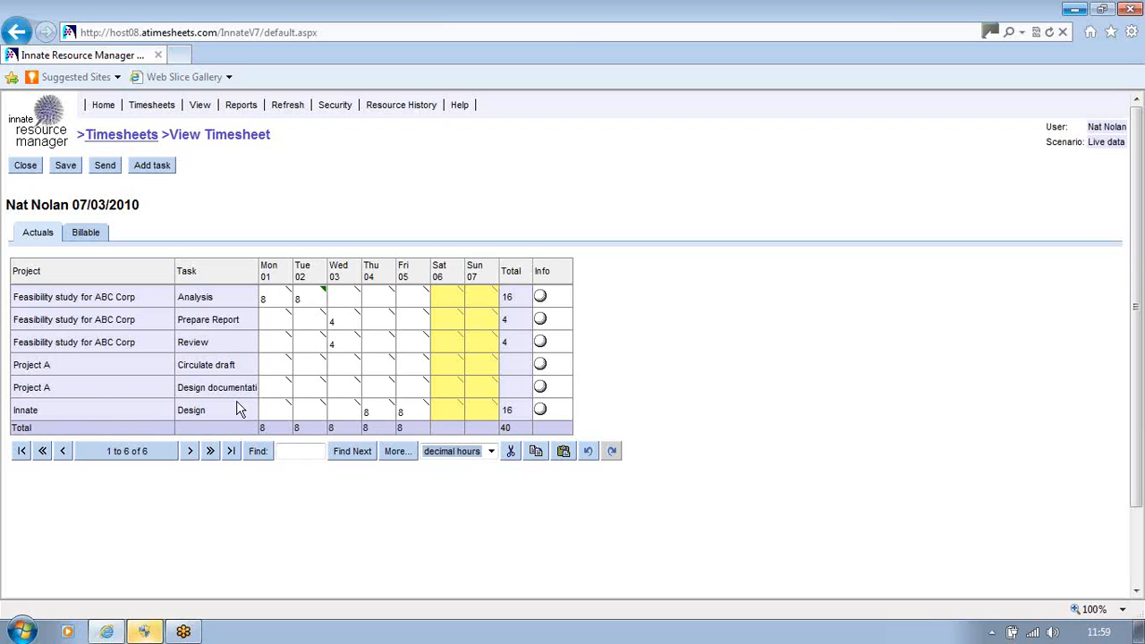
View the row options for Project A's Design documentation task and dismiss them
{"action": "right_click", "coordinate": [128, 392]}
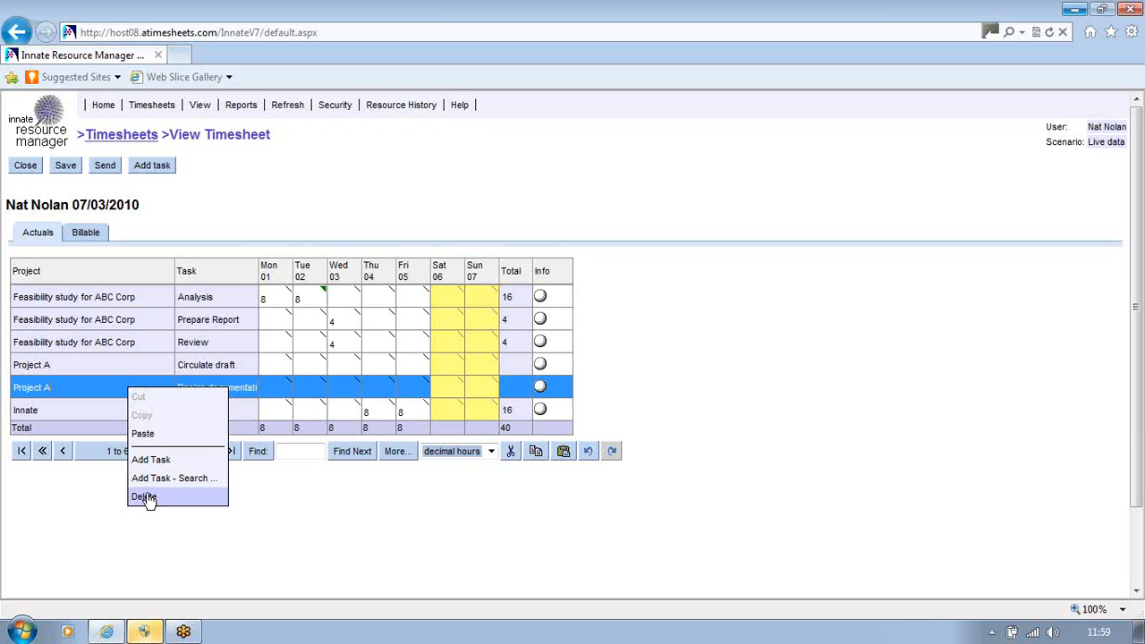
{"action": "left_click", "coordinate": [300, 519]}
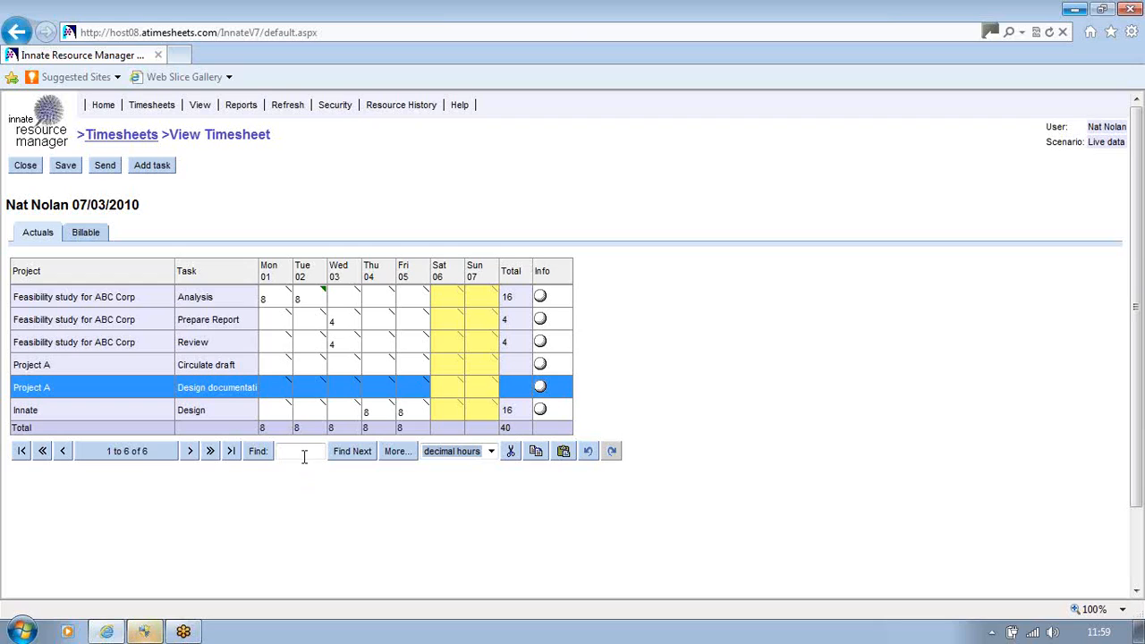
Log out, discarding the unsaved timesheet changes, and log in as the approving manager
{"action": "left_click", "coordinate": [327, 107]}
{"action": "left_click", "coordinate": [332, 123]}
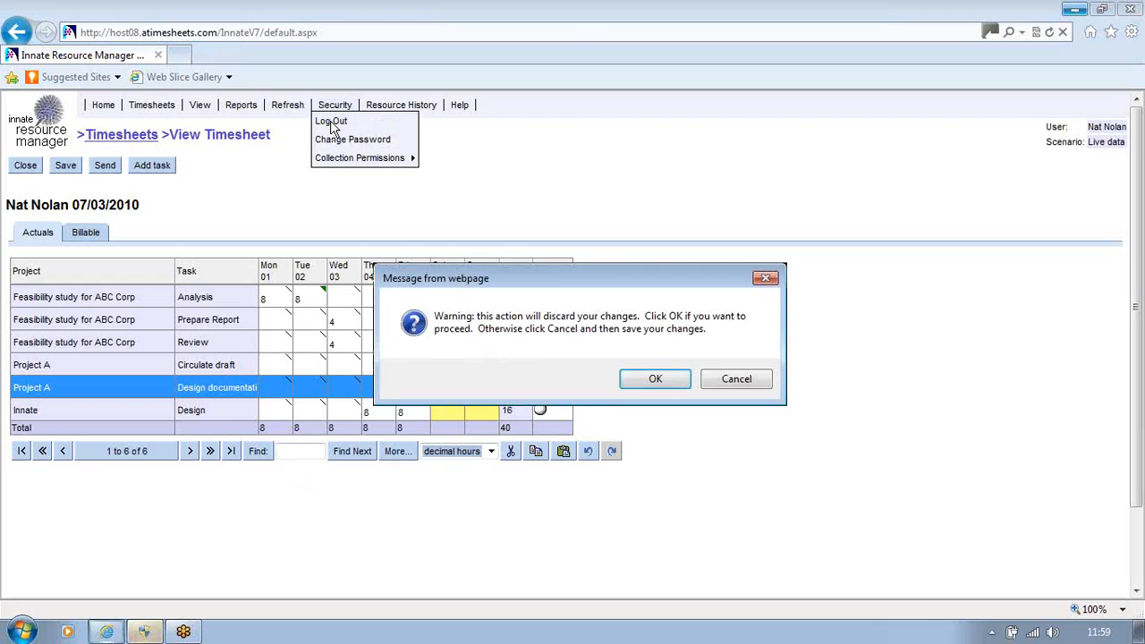
{"action": "left_click", "coordinate": [654, 379]}
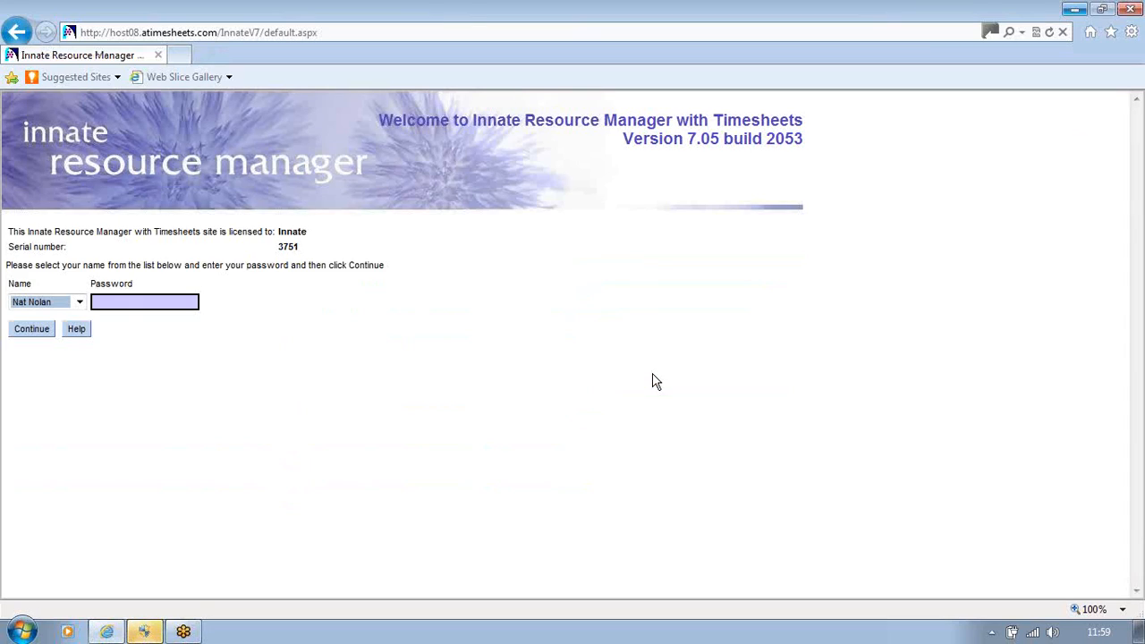
{"action": "left_click", "coordinate": [79, 302]}
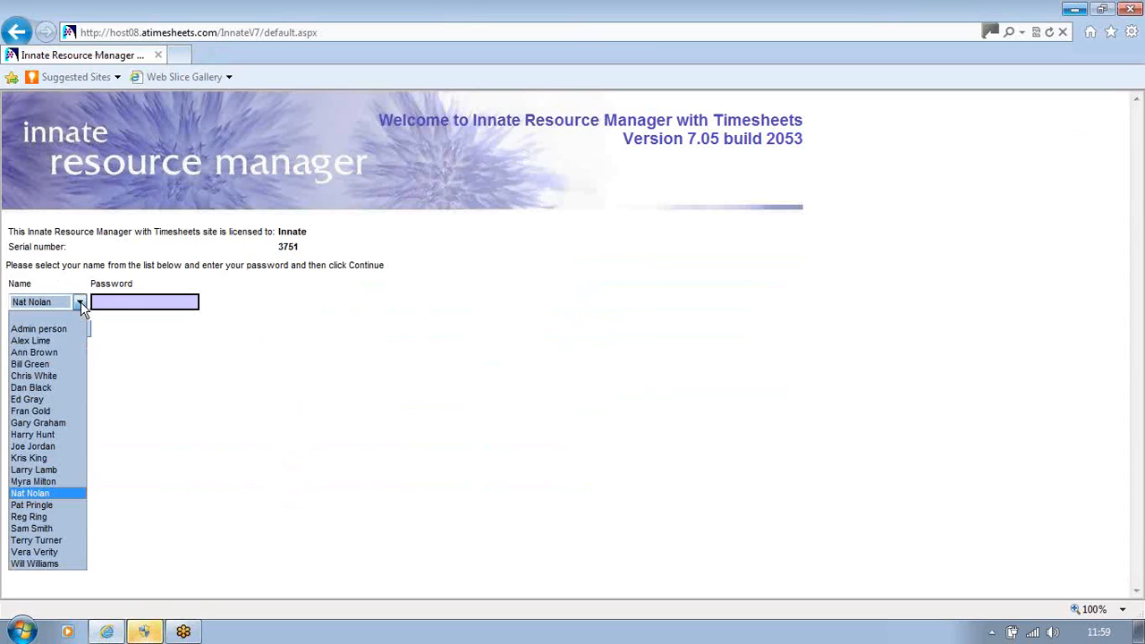
{"action": "left_click", "coordinate": [37, 355]}
{"action": "left_click", "coordinate": [34, 335]}
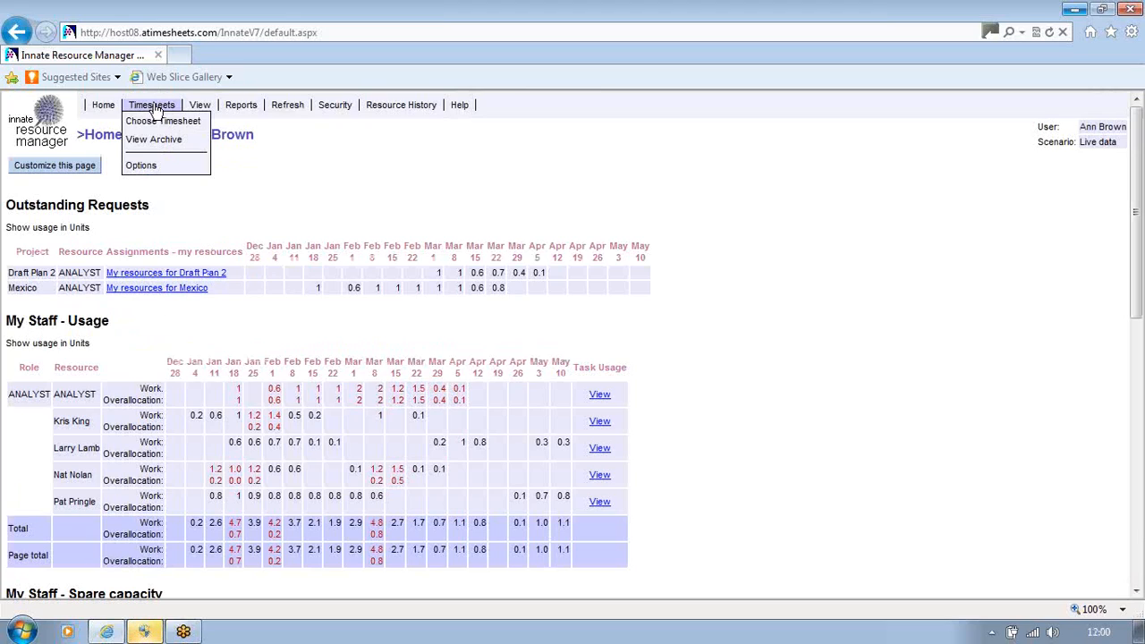
Open the combined approval timesheet for all resources dated 21/02/2010
{"action": "left_click", "coordinate": [162, 122]}
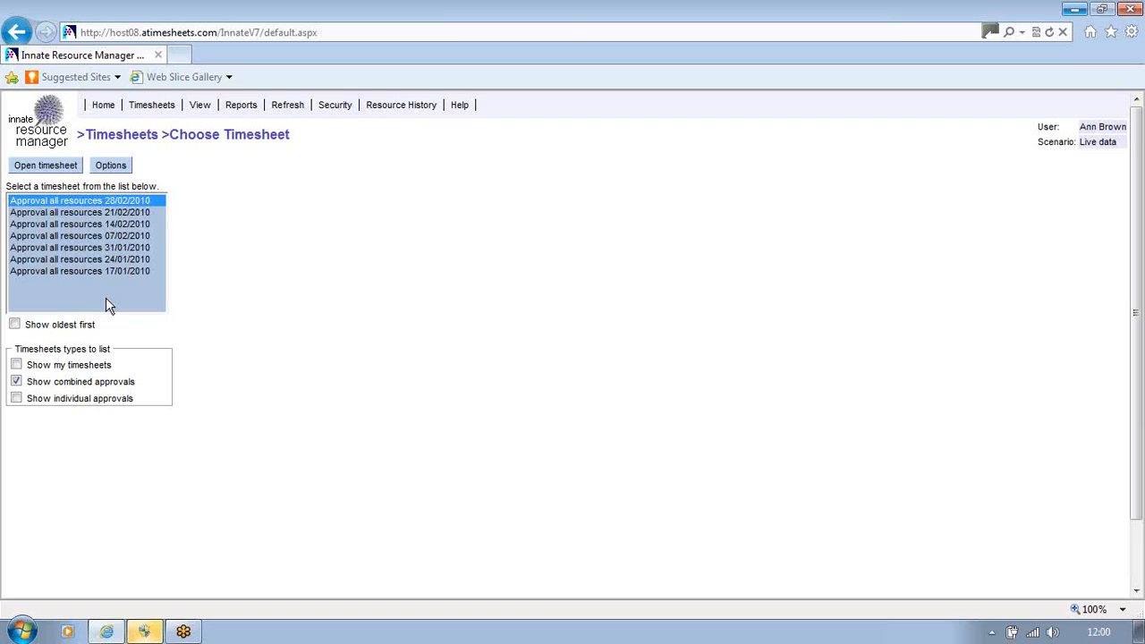
{"action": "left_click", "coordinate": [90, 215]}
{"action": "left_click", "coordinate": [46, 167]}
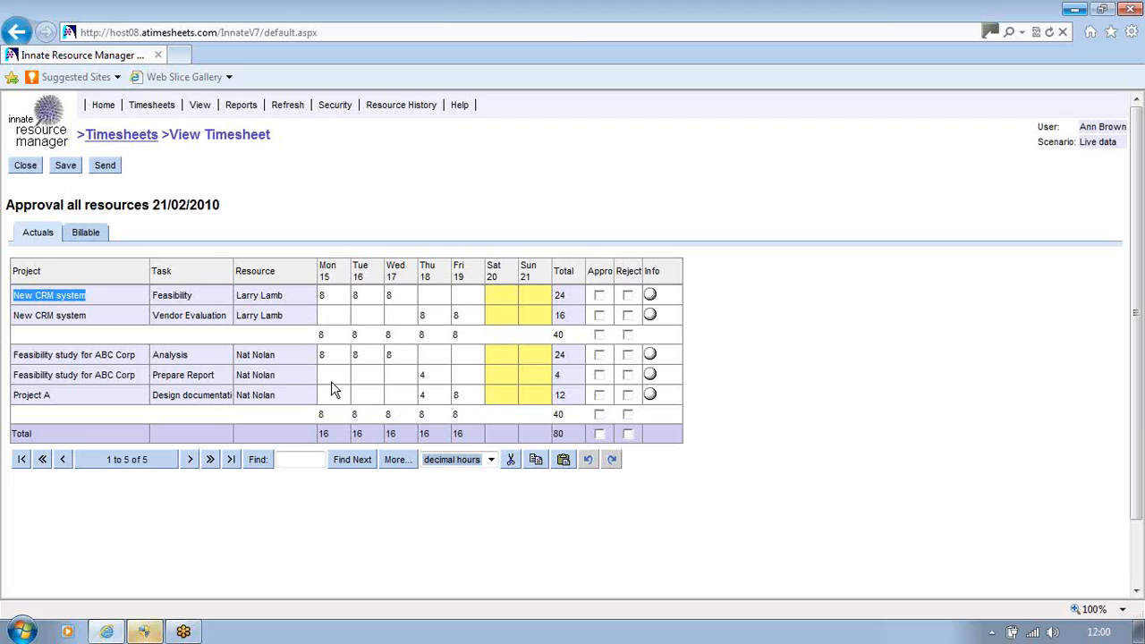
Move the Resource column ahead of the Project column and widen the Approve column
{"action": "left_click_drag", "start_coordinate": [292, 272], "coordinate": [151, 283]}
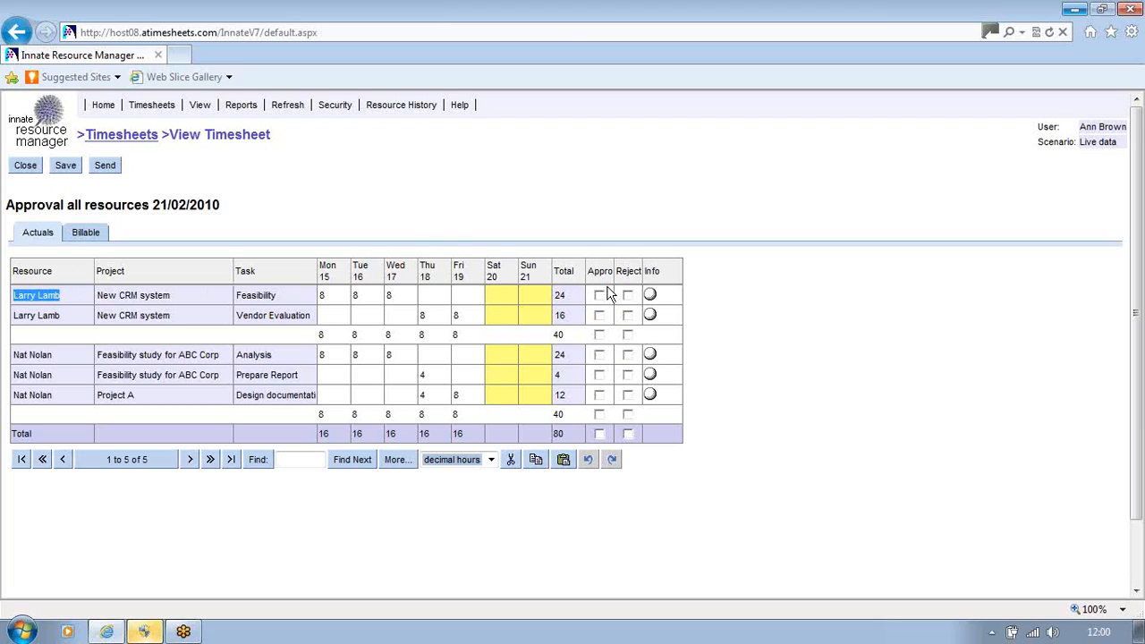
{"action": "left_click_drag", "start_coordinate": [620, 262], "coordinate": [637, 262]}
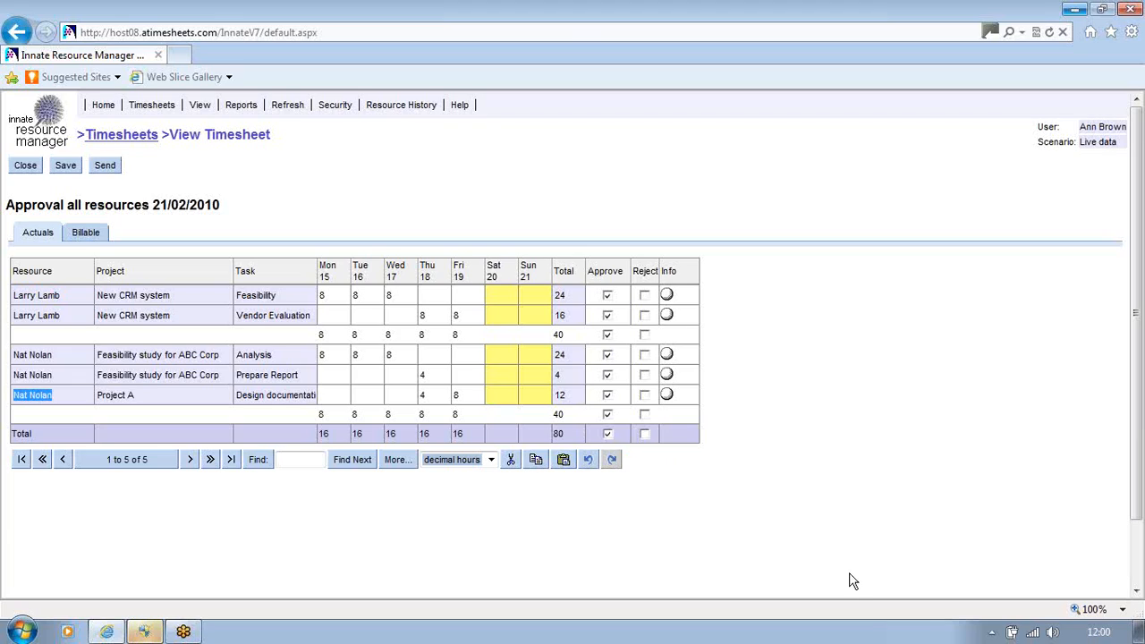
Approve every timesheet entry except the Prepare Report task of Feasibility study for ABC Corp, and mark that one as rejected
{"action": "left_click", "coordinate": [608, 434]}
{"action": "left_click", "coordinate": [644, 435]}
{"action": "left_click", "coordinate": [644, 435]}
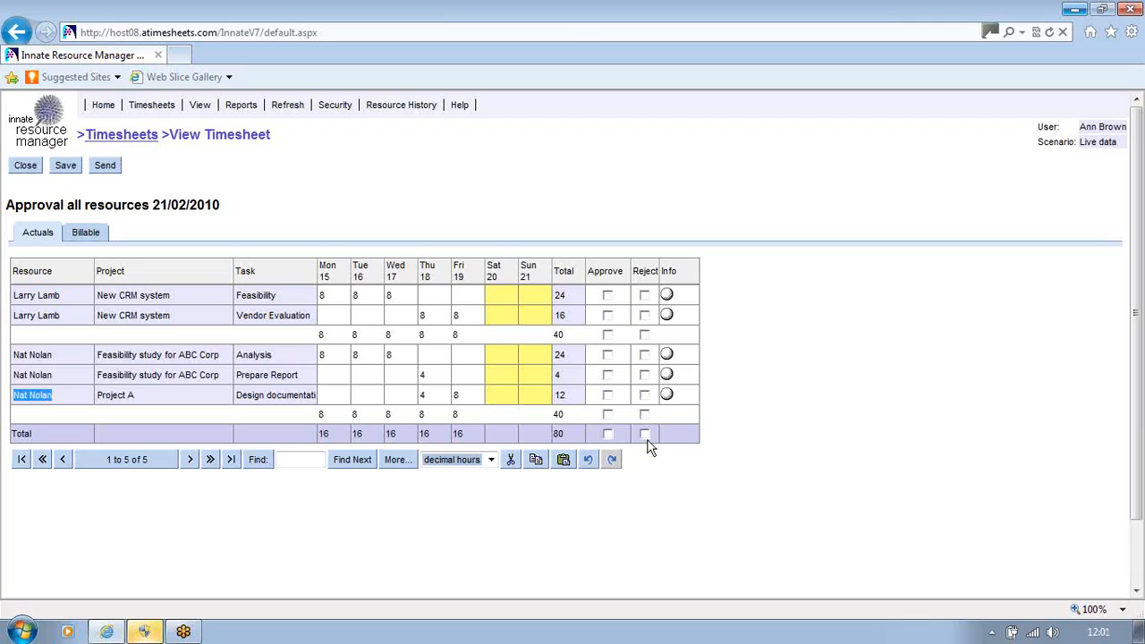
{"action": "left_click", "coordinate": [608, 335]}
{"action": "left_click", "coordinate": [608, 355]}
{"action": "left_click", "coordinate": [608, 396]}
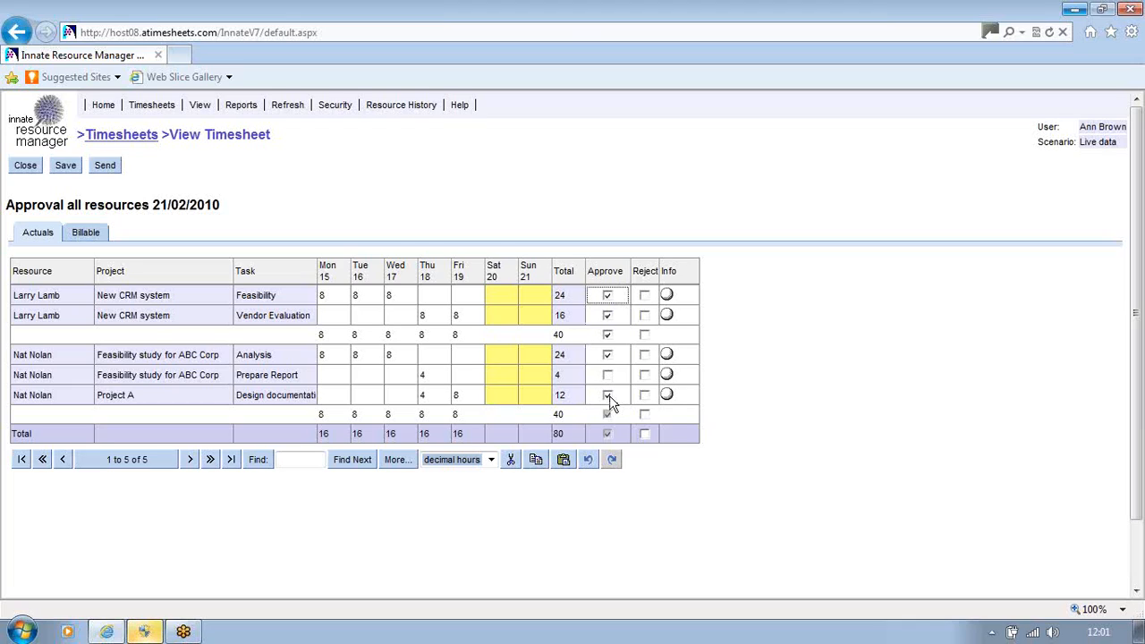
{"action": "left_click", "coordinate": [644, 376]}
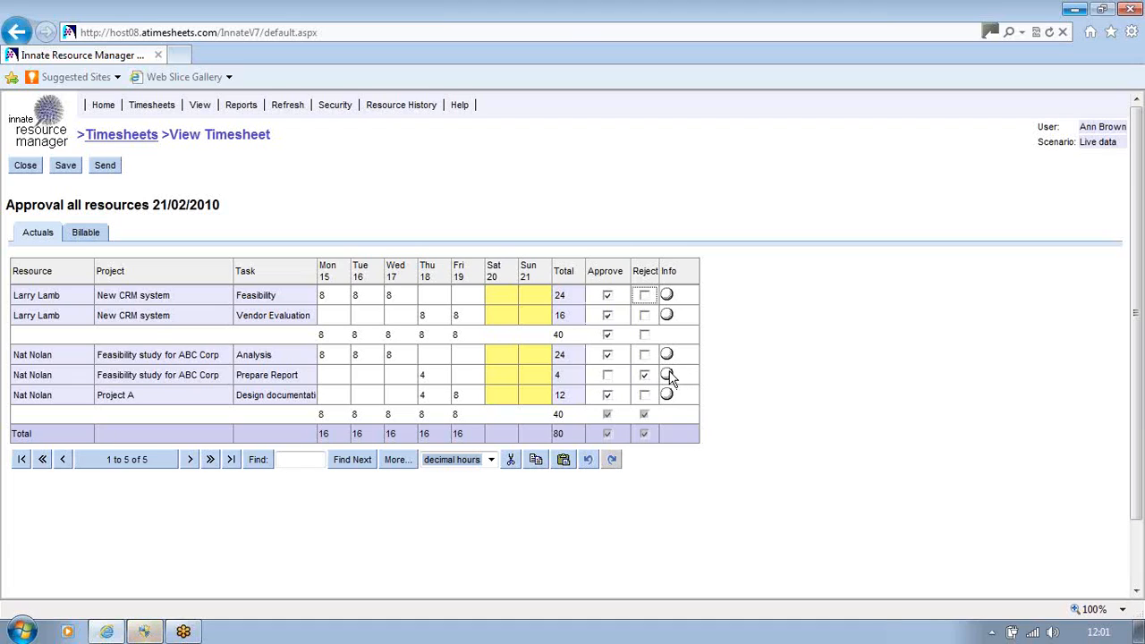
Add the info note "hhhhkjhkkkjh" to the rejected Prepare Report entry and save it
{"action": "left_click", "coordinate": [669, 376]}
{"action": "left_click", "coordinate": [703, 447]}
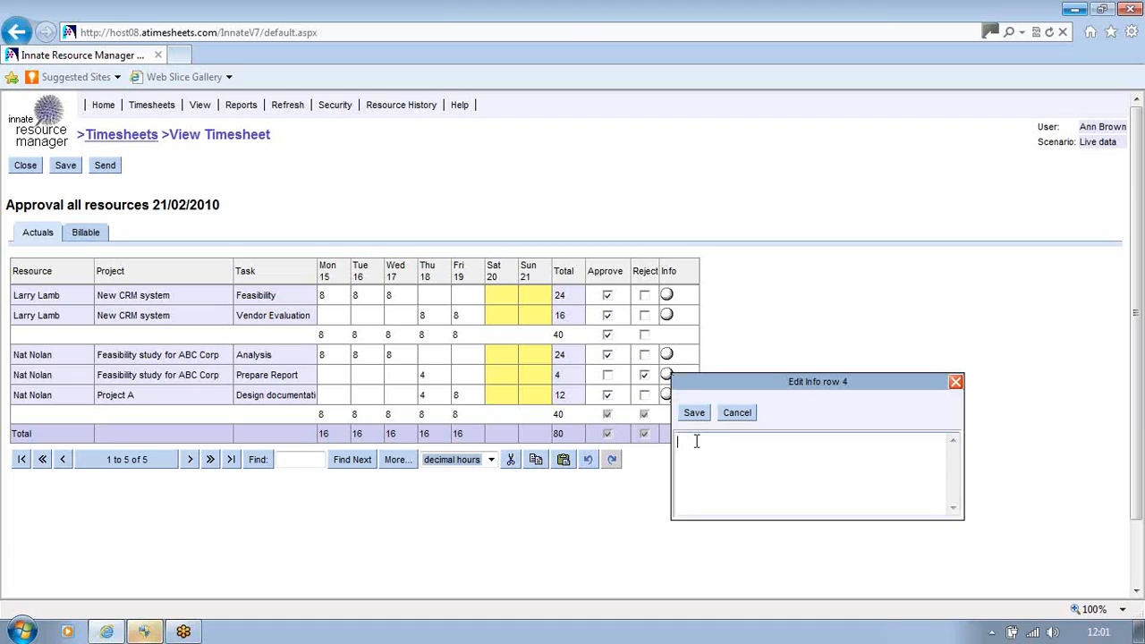
{"action": "type", "text": "hhhhkjhkkkjh"}
{"action": "left_click", "coordinate": [694, 412]}
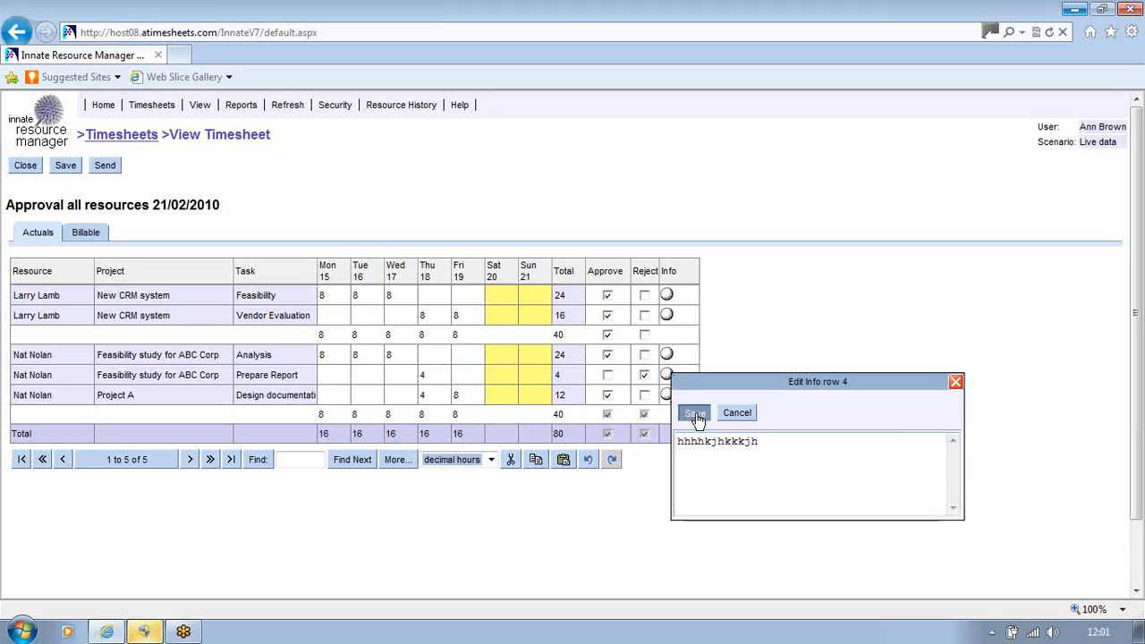